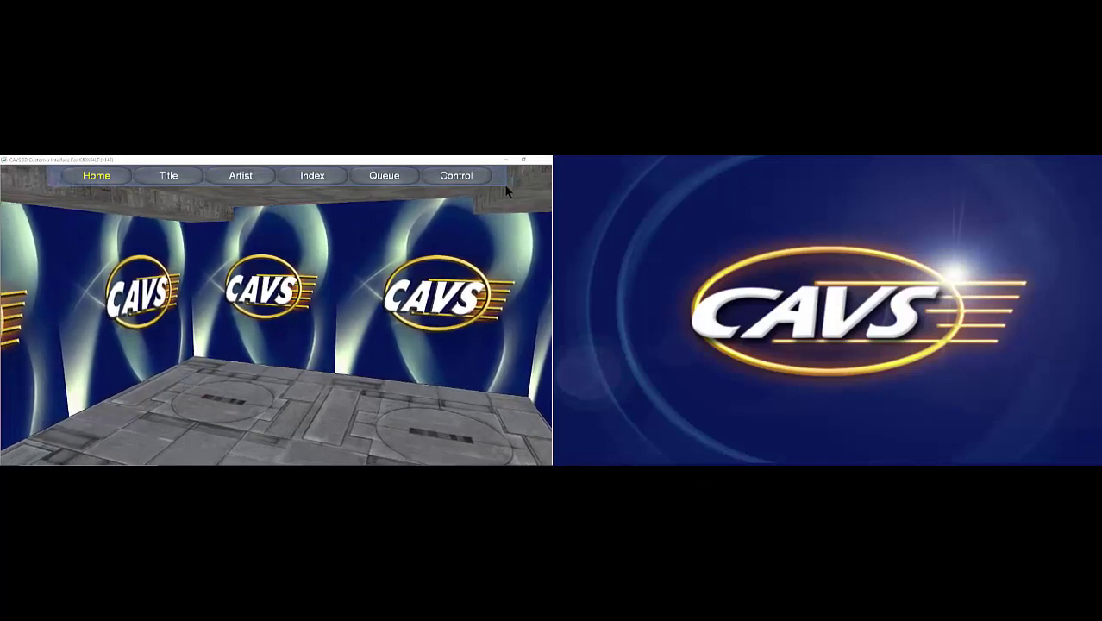
# Step: Open the Windows display settings, identify the connected monitors and set multiple displays to Extend these displays
pyautogui.click(506, 161)
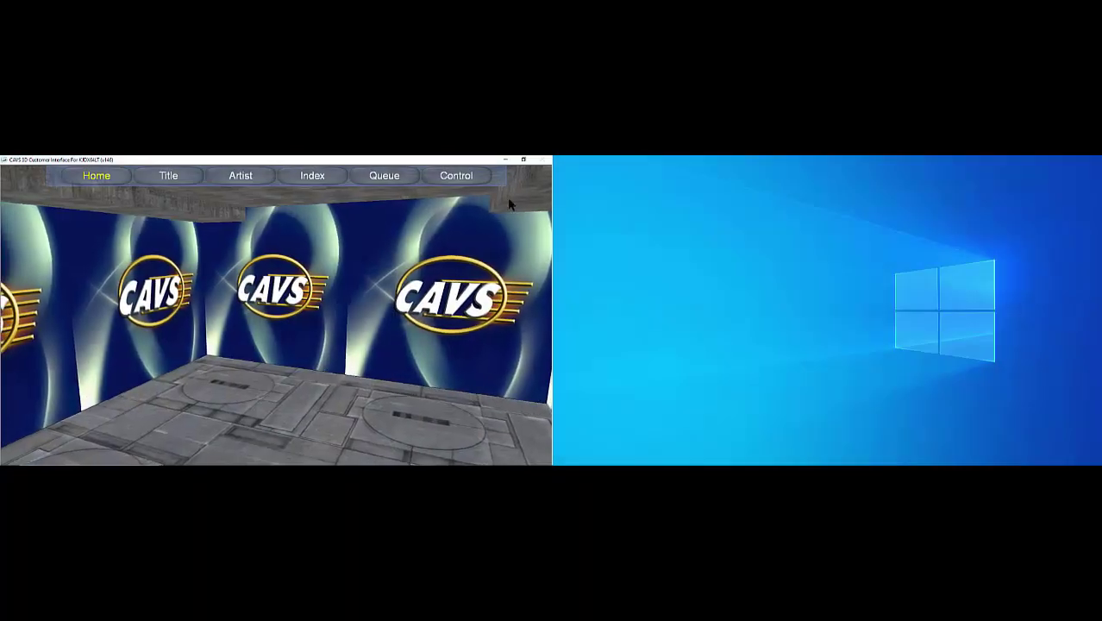
pyautogui.click(504, 162)
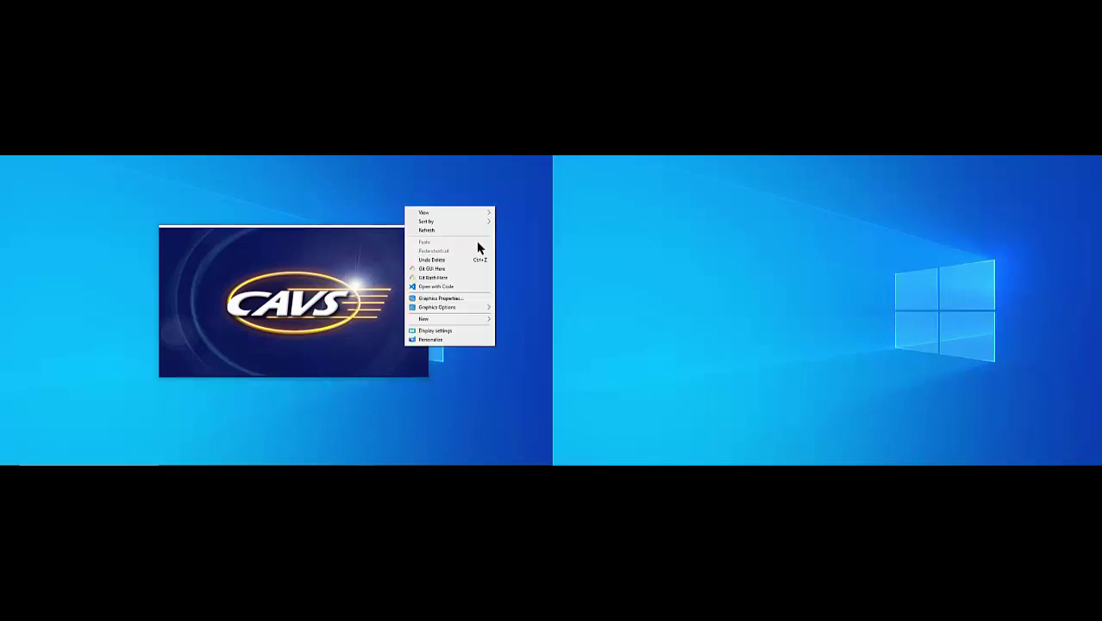
pyautogui.click(455, 330)
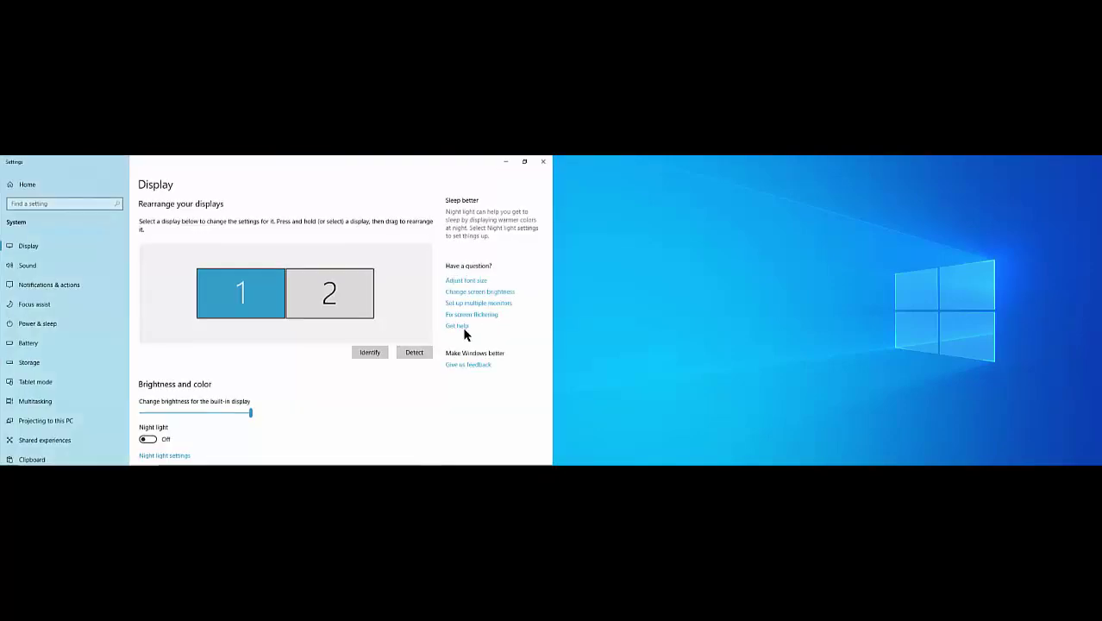
pyautogui.click(371, 354)
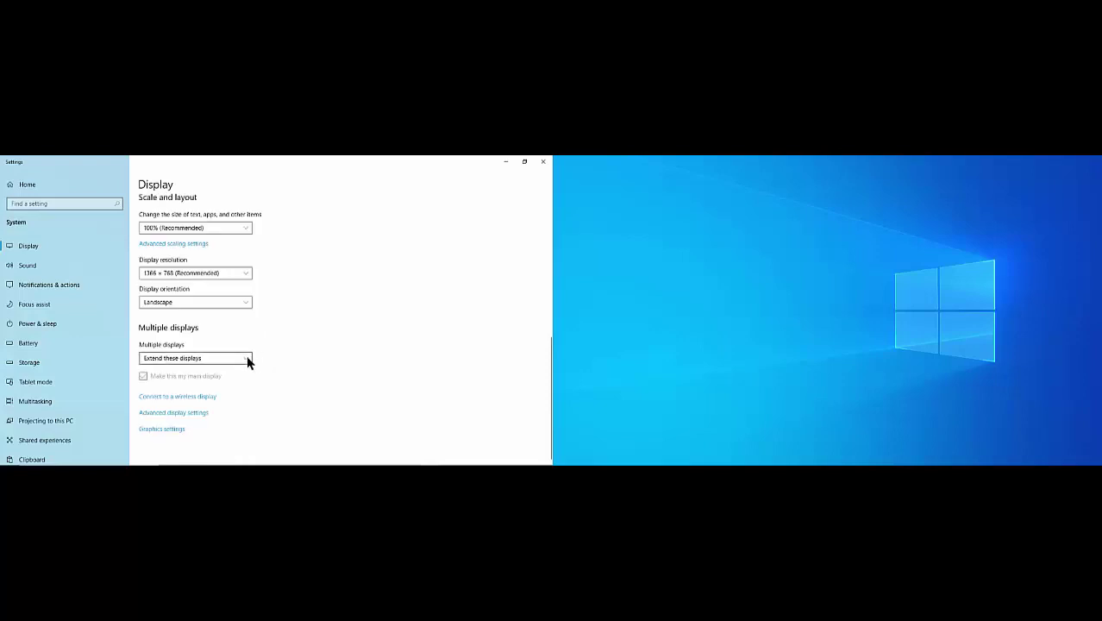
pyautogui.click(248, 359)
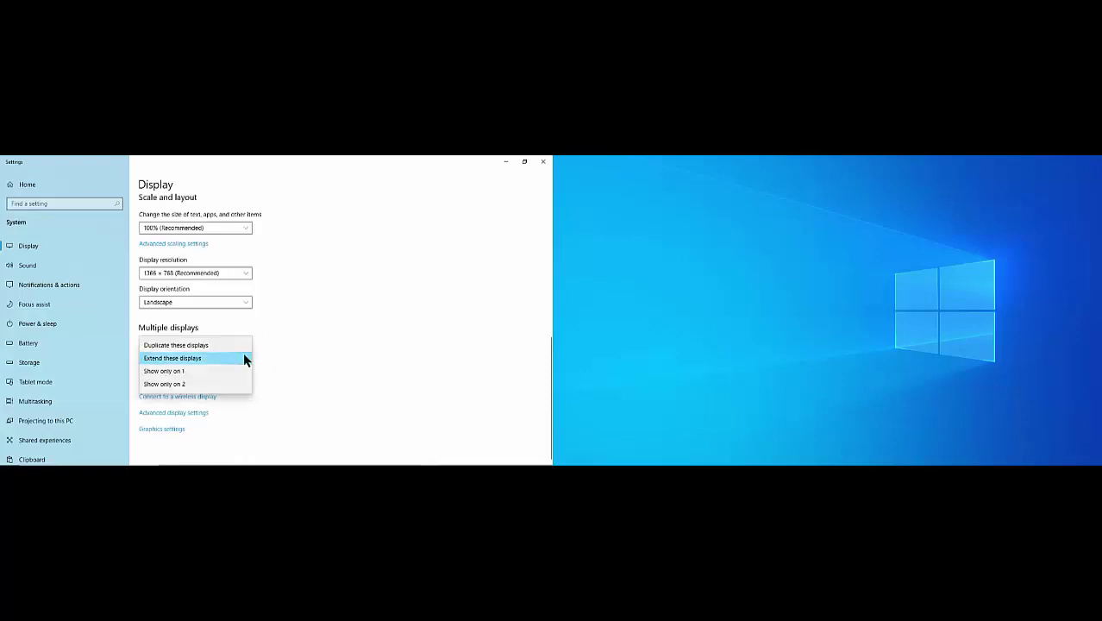
pyautogui.click(243, 359)
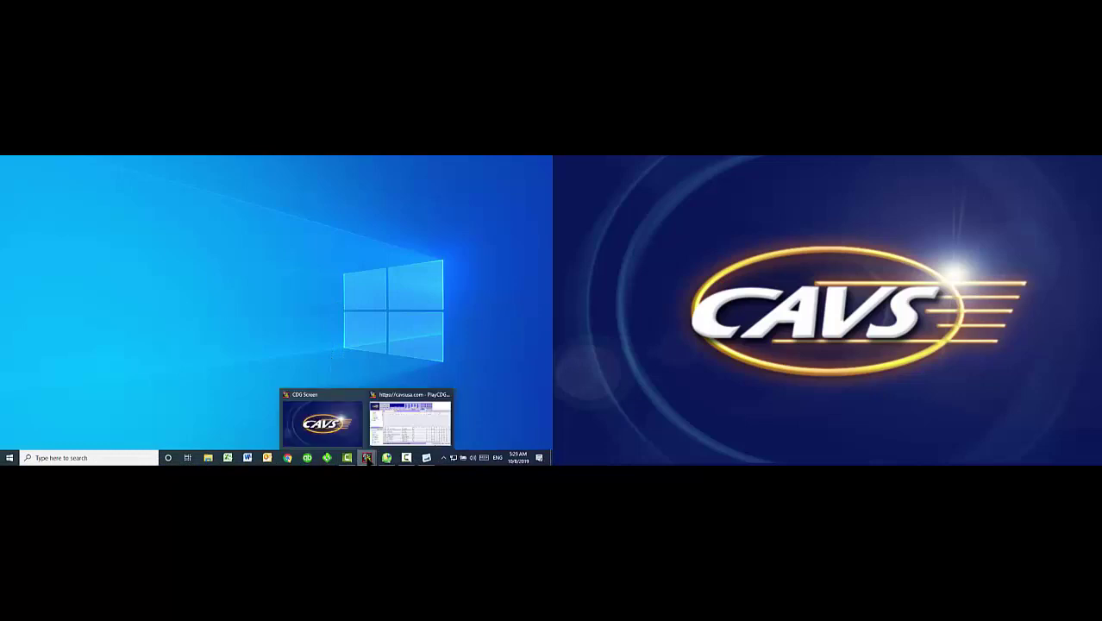
# Step: Switch to the PlayCDG KJ Deluxe main window and open its general settings
pyautogui.moveTo(397, 423)
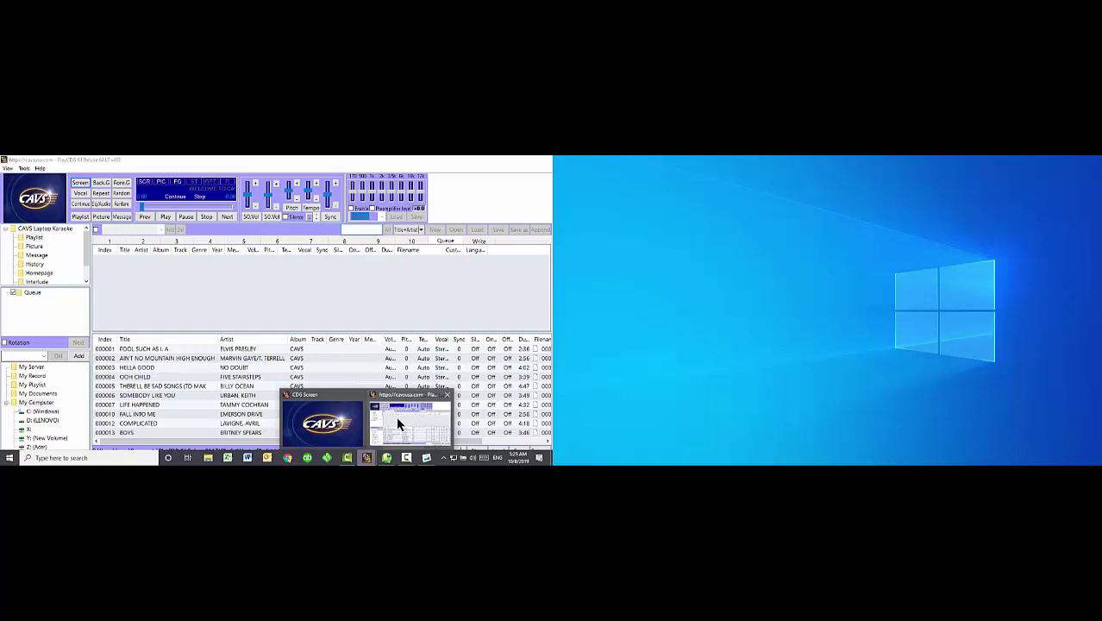
pyautogui.click(396, 417)
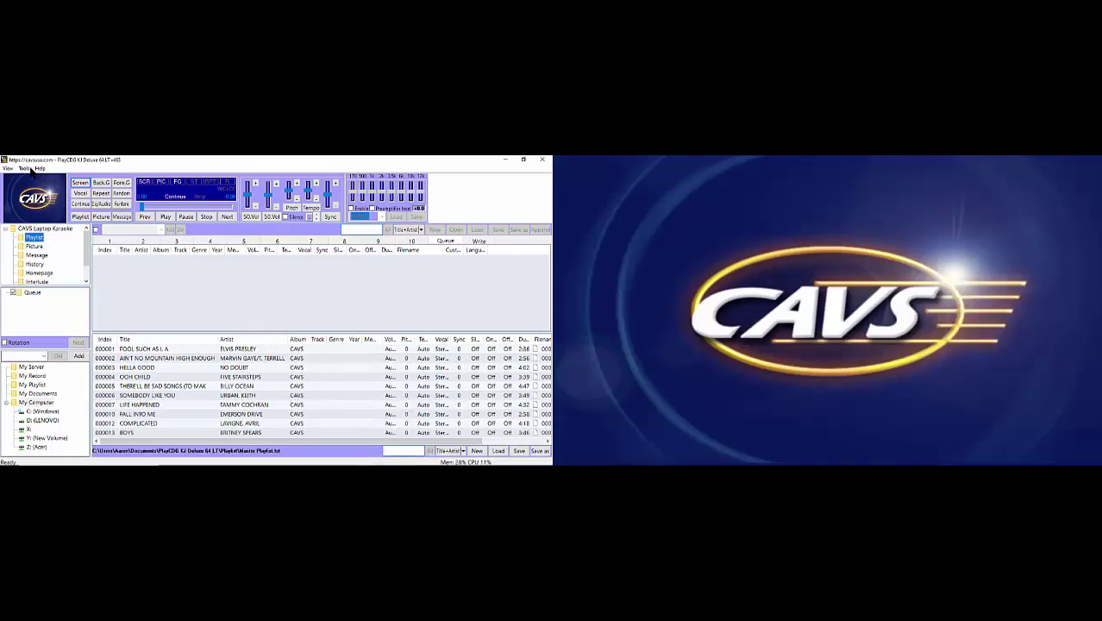
pyautogui.click(26, 169)
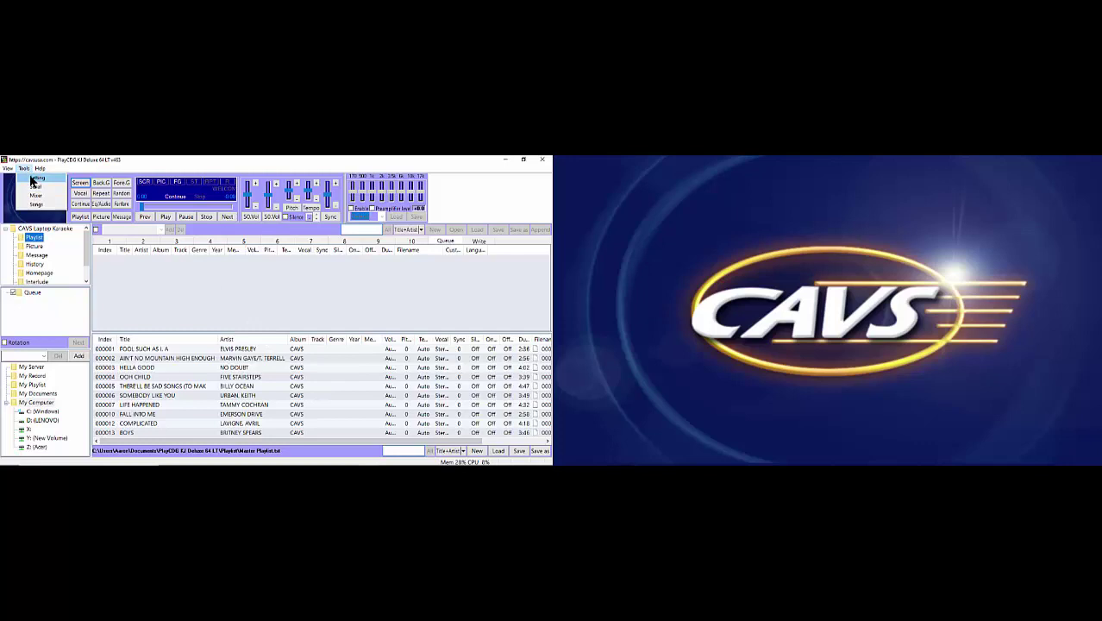
pyautogui.click(34, 177)
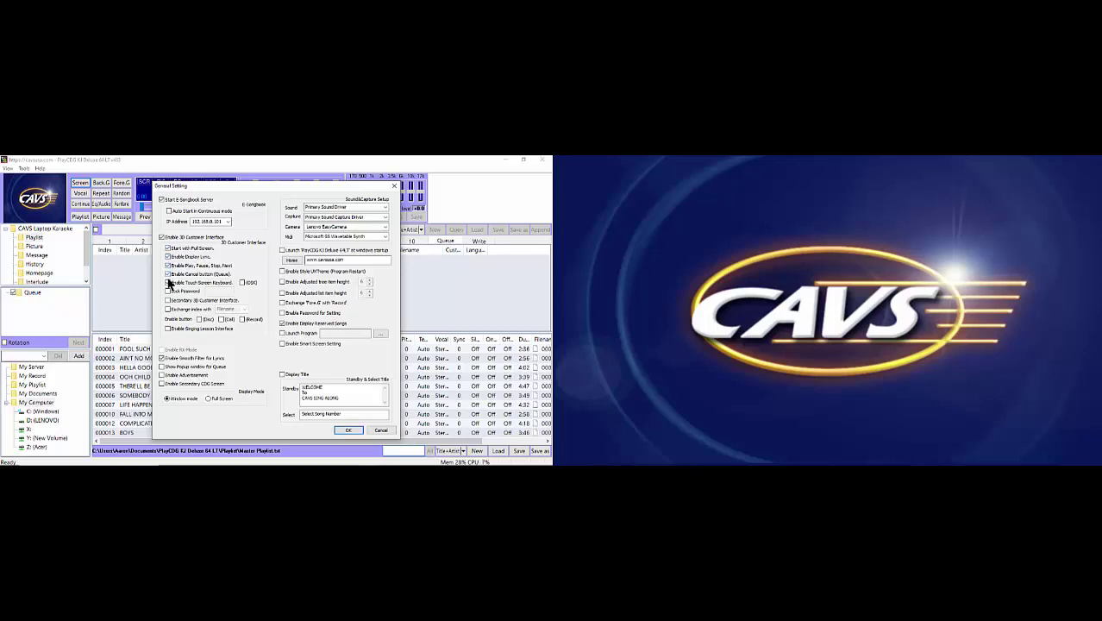
# Step: Toggle the touch screen keyboard and lyrics smooth filter options, turn on the title display, and apply the settings
pyautogui.click(168, 282)
pyautogui.click(282, 374)
pyautogui.moveTo(342, 399); pyautogui.dragTo(298, 384)
pyautogui.click(343, 399)
pyautogui.click(162, 357)
pyautogui.click(344, 430)
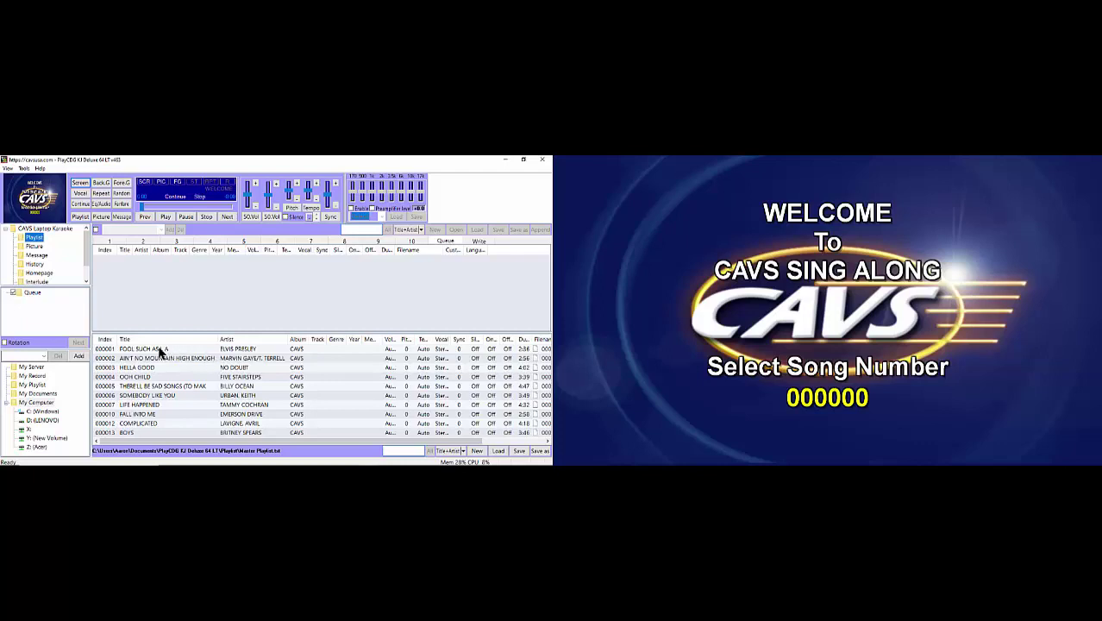
# Step: Select My Server and load the Master Playlist.txt file into the song list
pyautogui.click(39, 369)
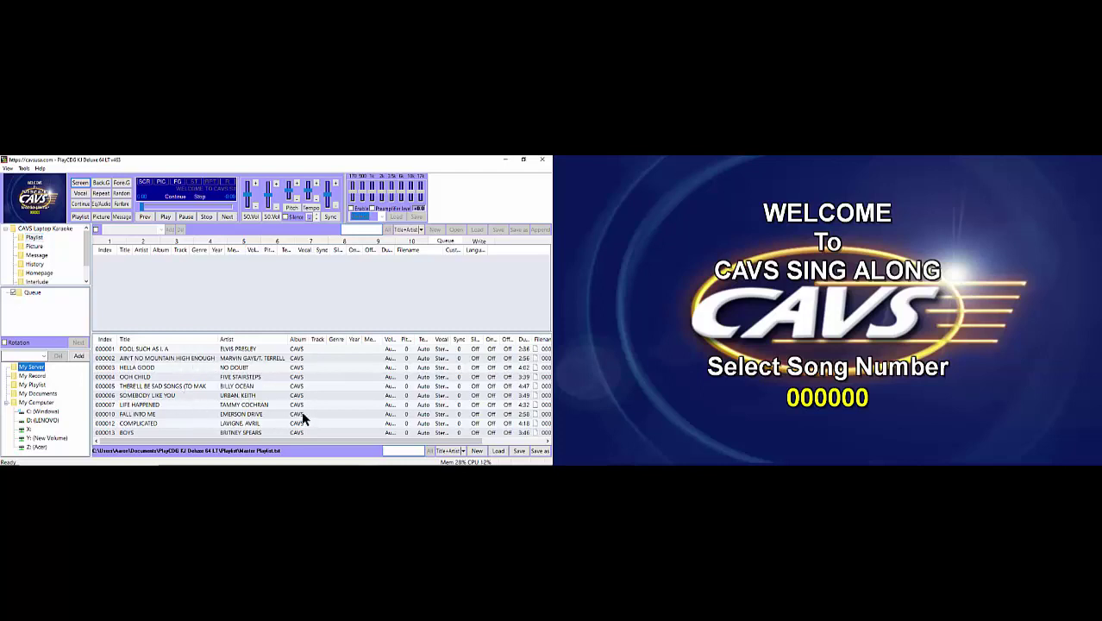
pyautogui.click(499, 455)
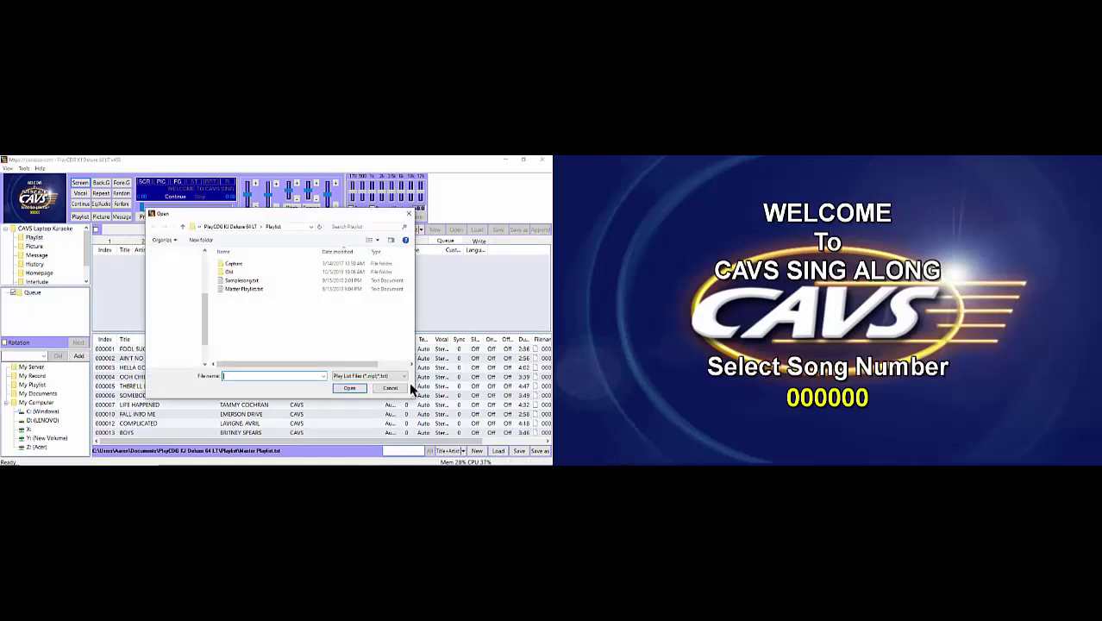
pyautogui.click(255, 292)
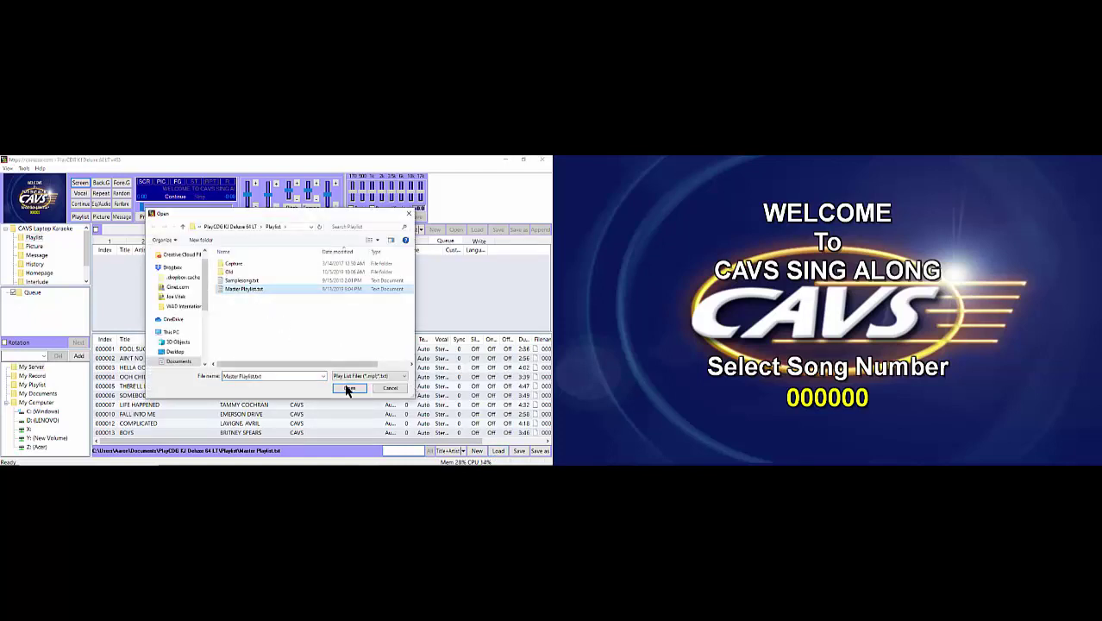
pyautogui.click(348, 388)
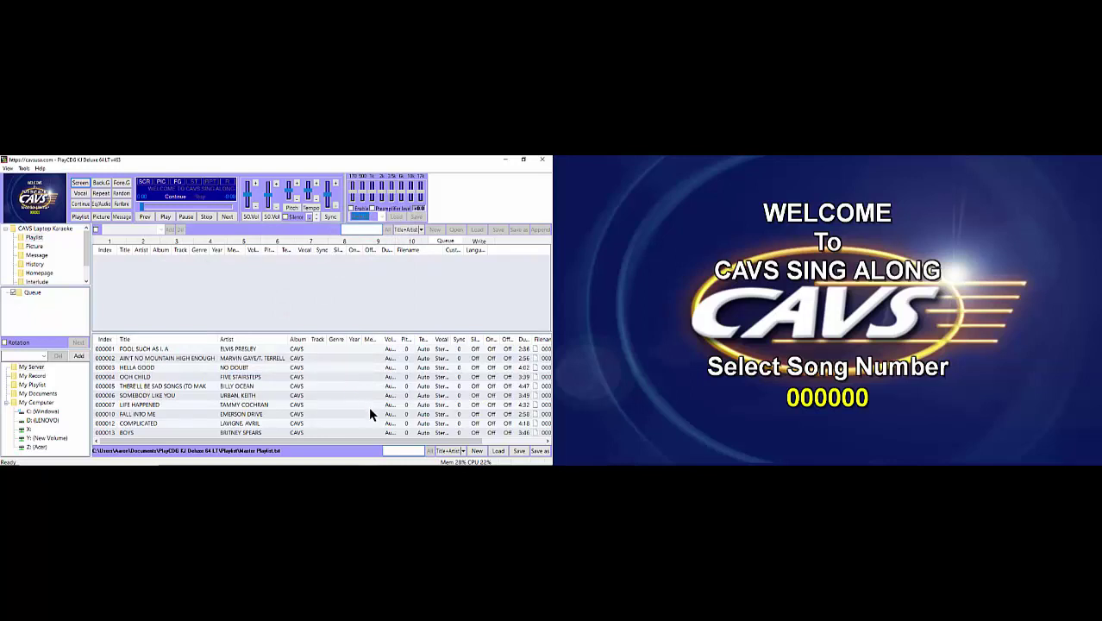
# Step: Switch to the CAVS 3D Customer Interface and reserve AIN'T NO MOUNTAIN HIGH ENOUGH from the list of titles
pyautogui.moveTo(386, 458)
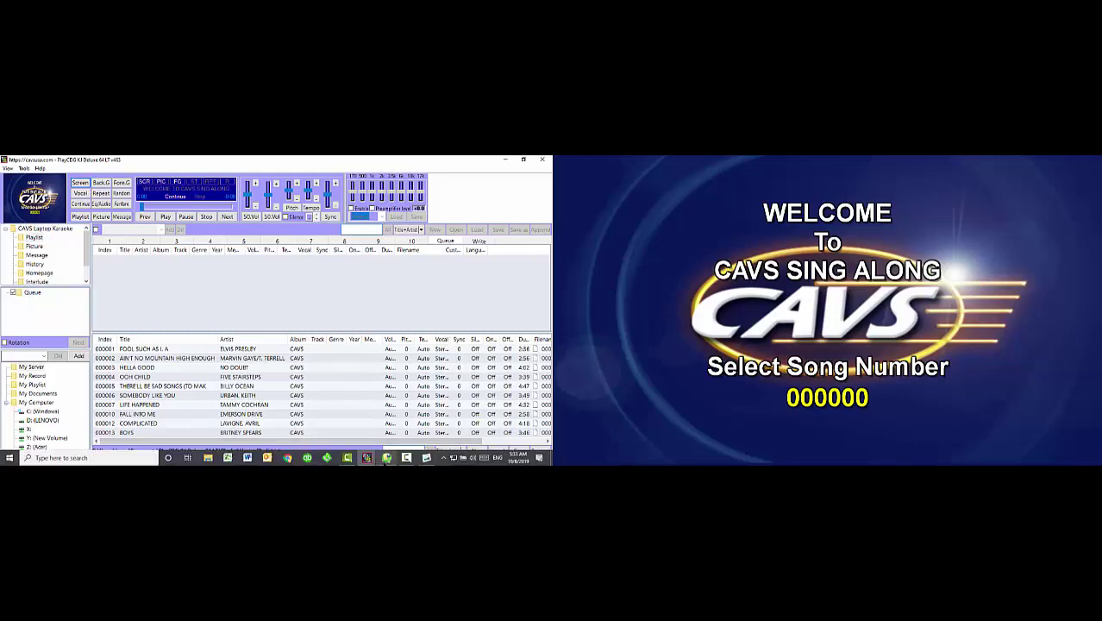
pyautogui.click(425, 457)
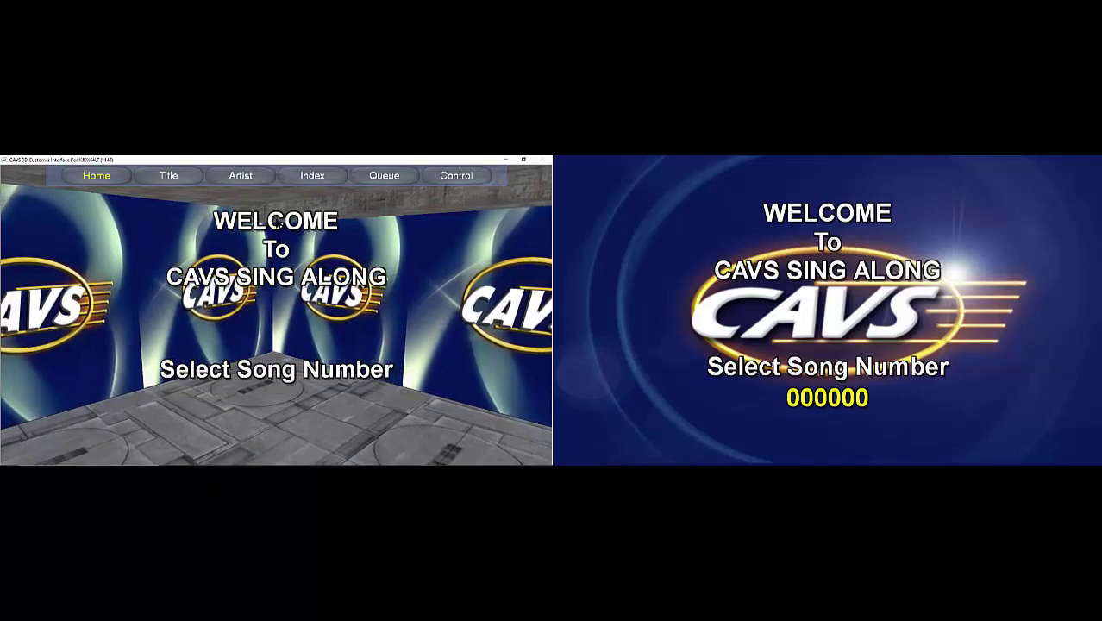
pyautogui.click(182, 178)
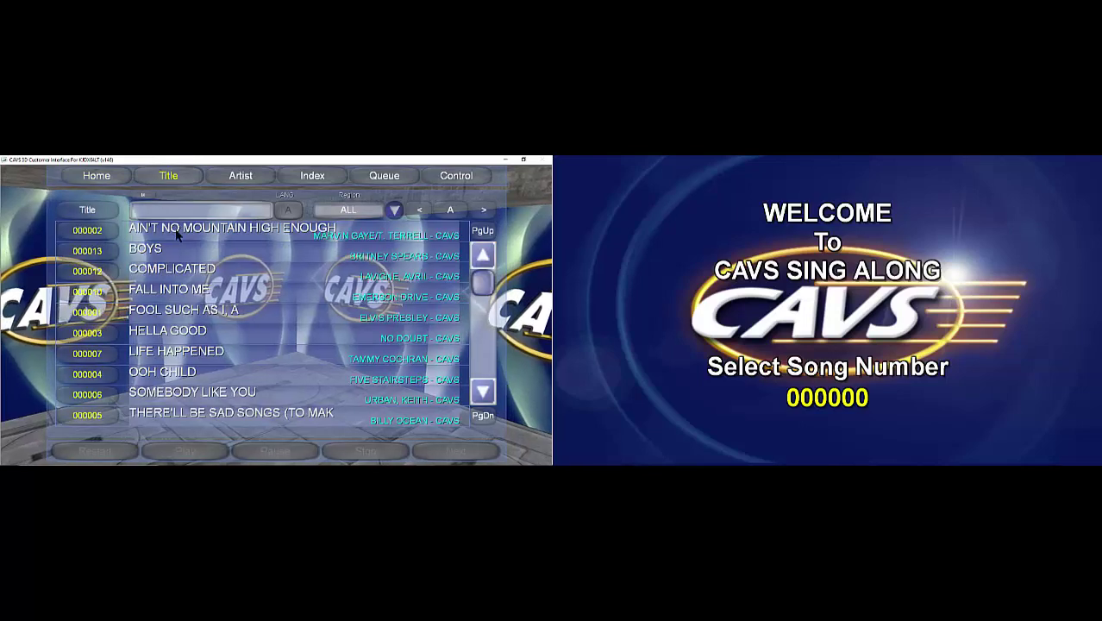
pyautogui.click(190, 228)
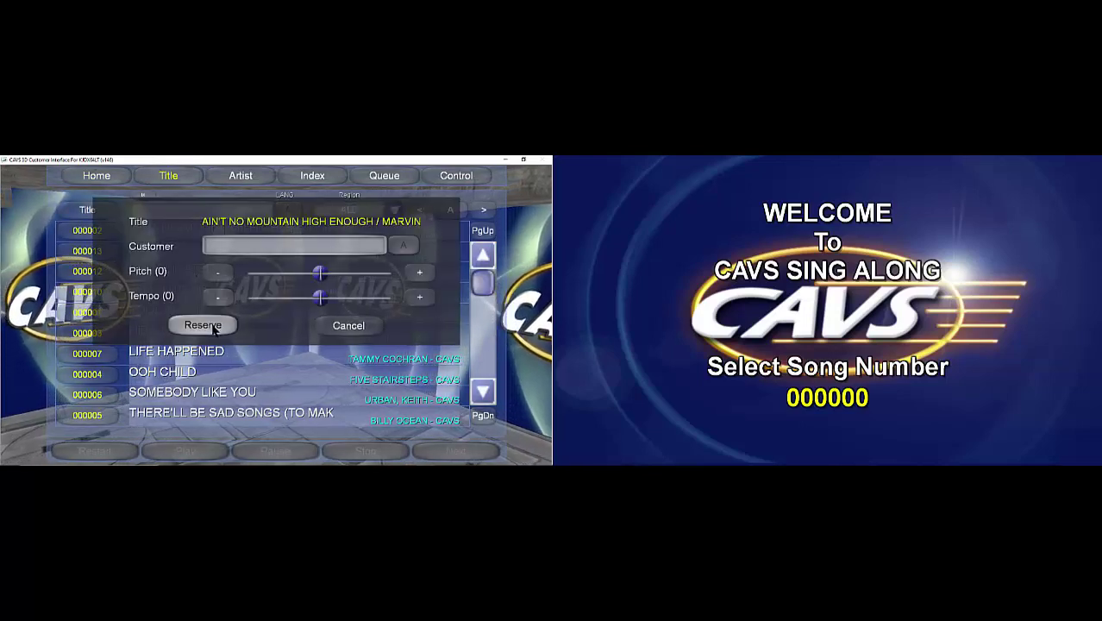
pyautogui.click(202, 321)
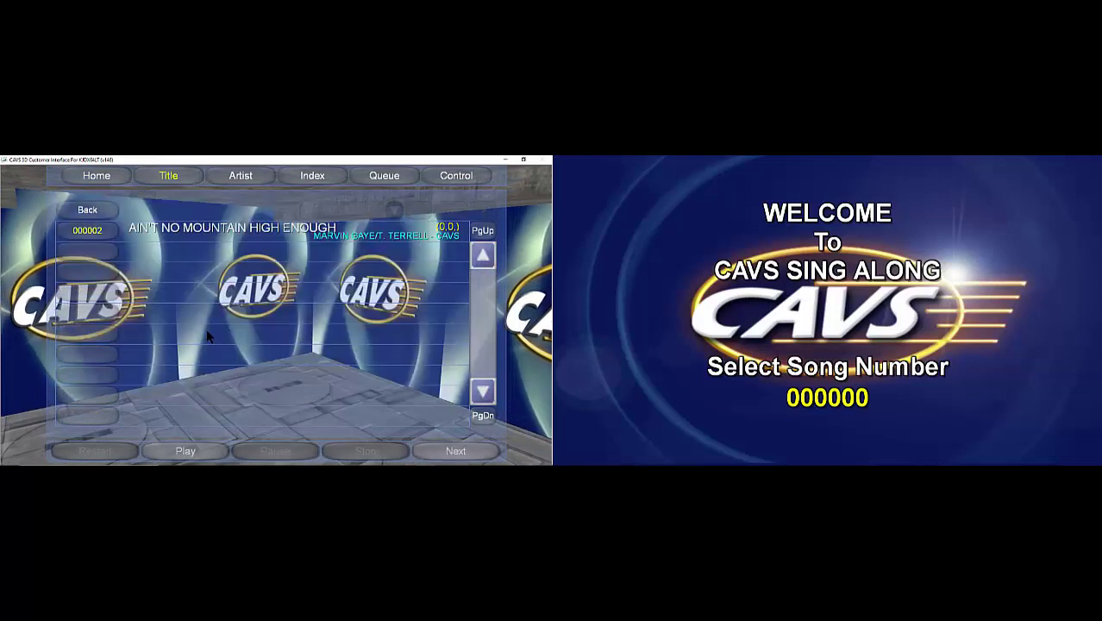
# Step: Play the reserved song up to its first lyrics and stop it
pyautogui.click(185, 452)
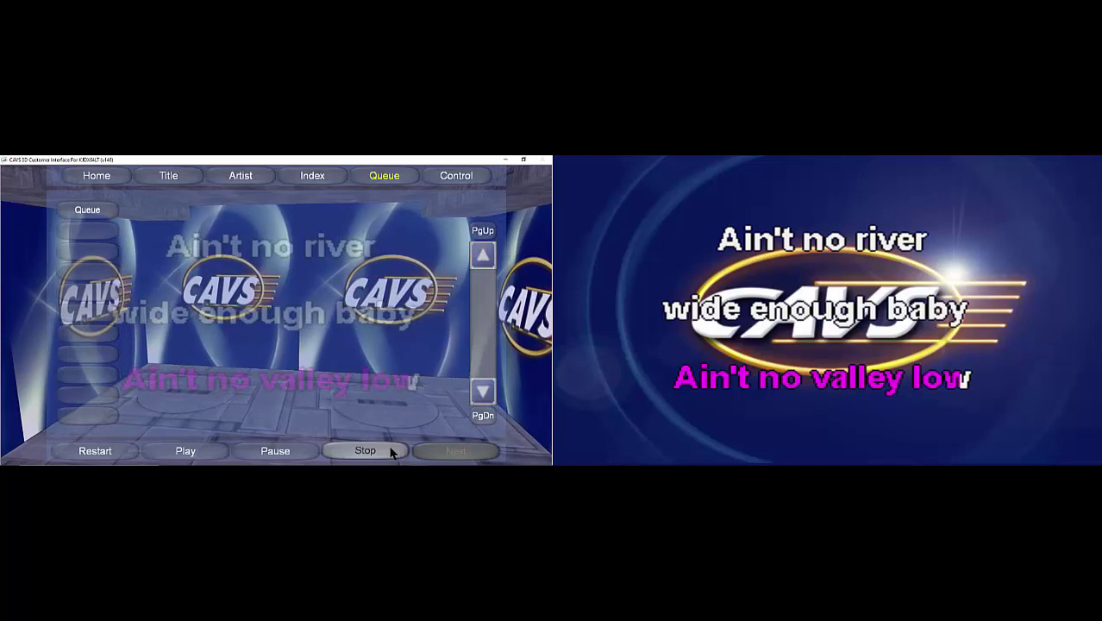
pyautogui.click(390, 450)
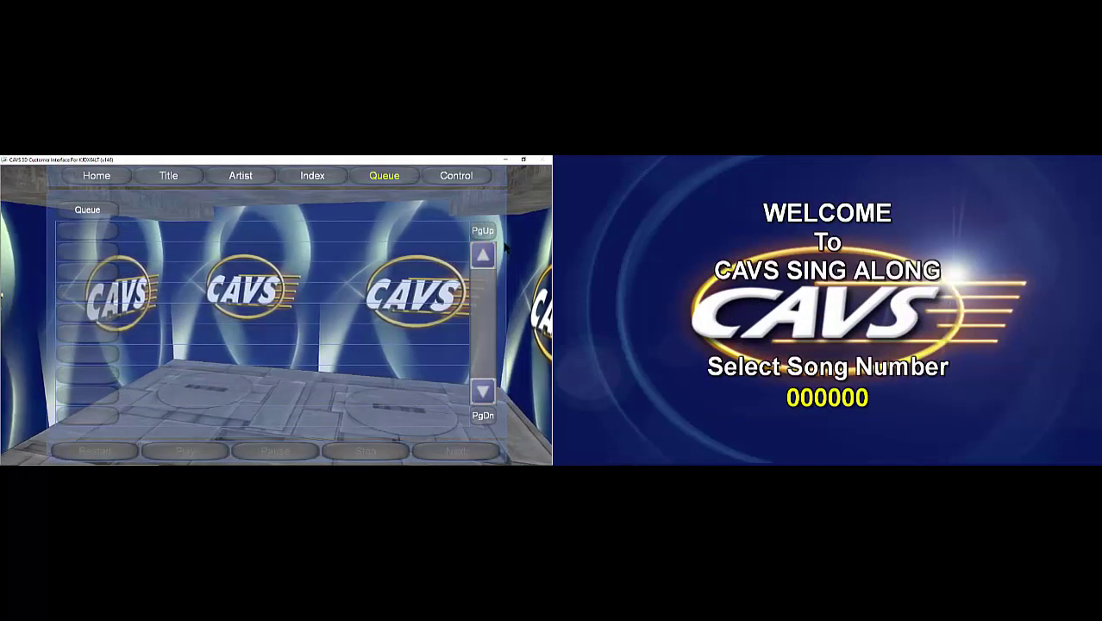
# Step: Set the Windows sound output device to Speakers (Conexant SmartAudio) and close the sound settings
pyautogui.moveTo(475, 461)
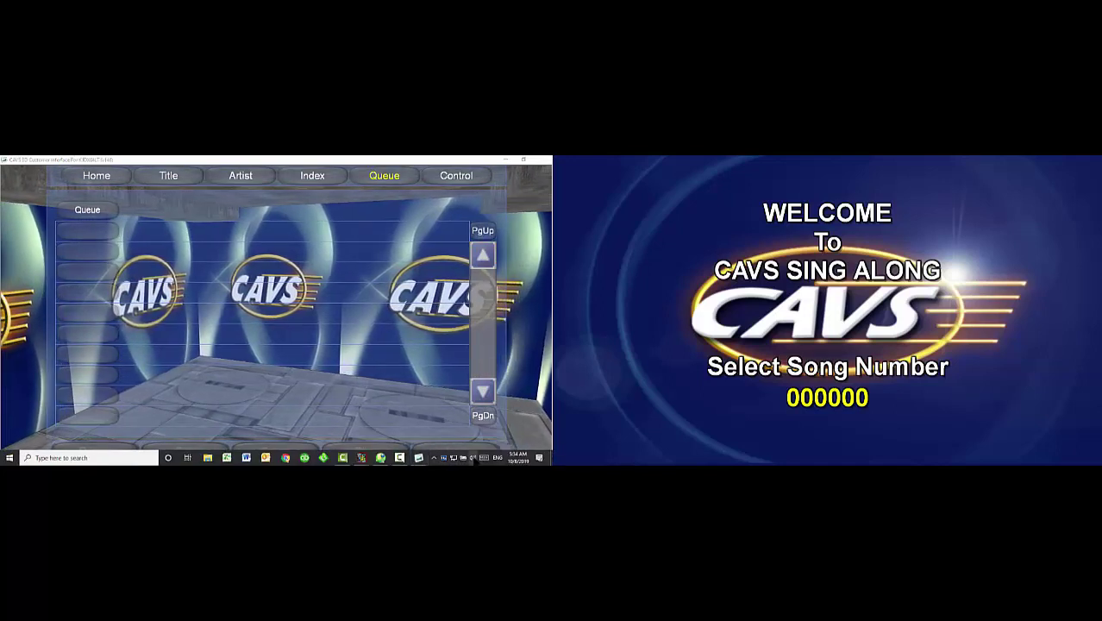
pyautogui.rightClick(473, 458)
pyautogui.click(472, 415)
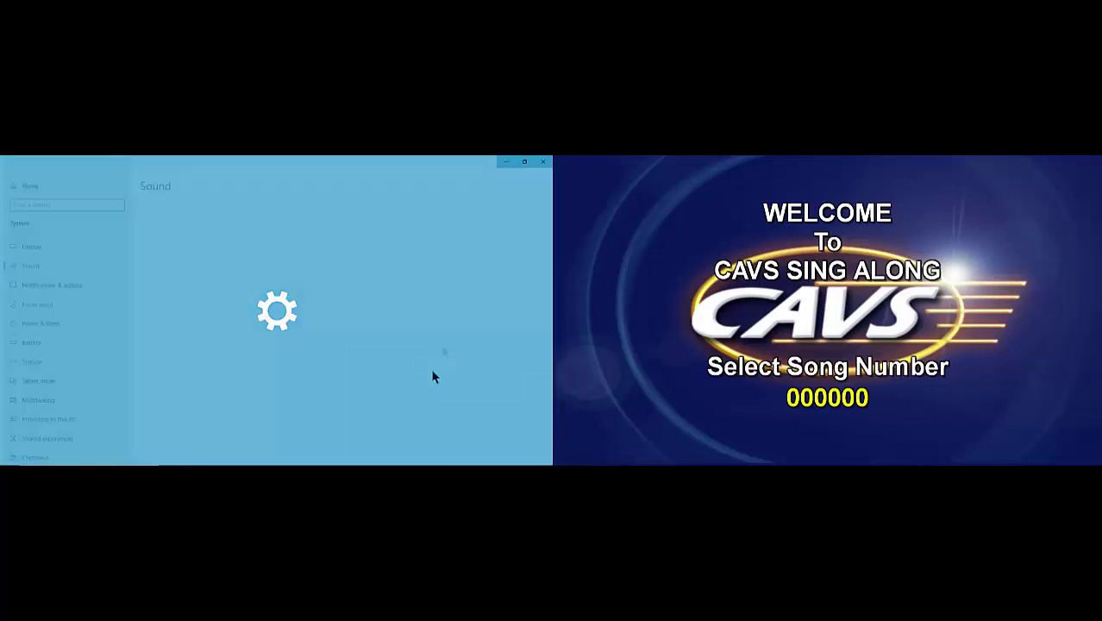
pyautogui.click(244, 234)
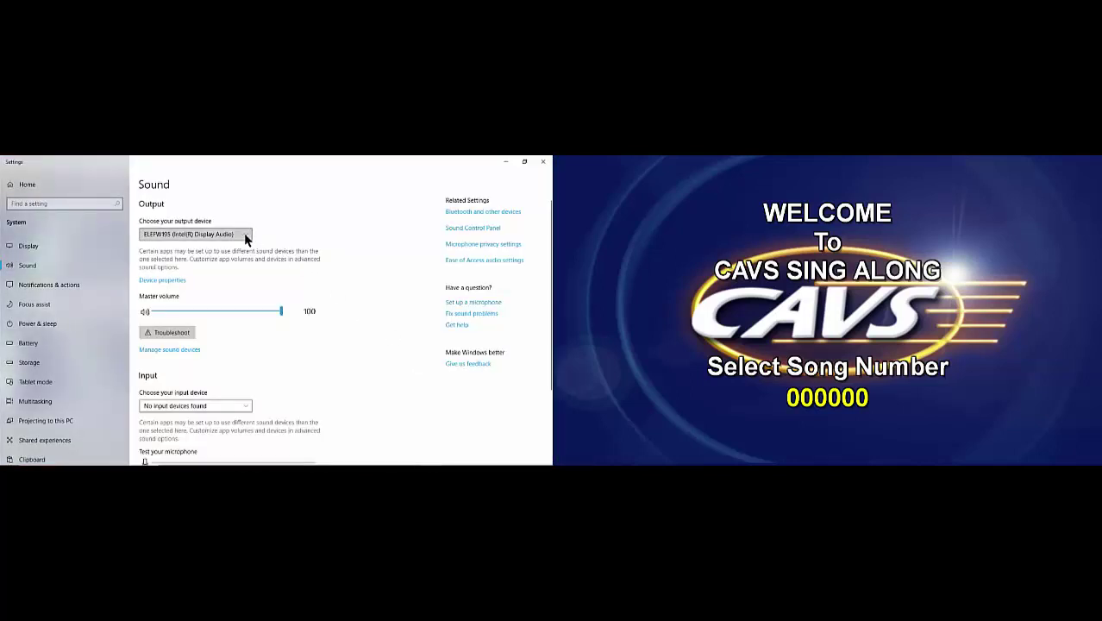
pyautogui.click(230, 248)
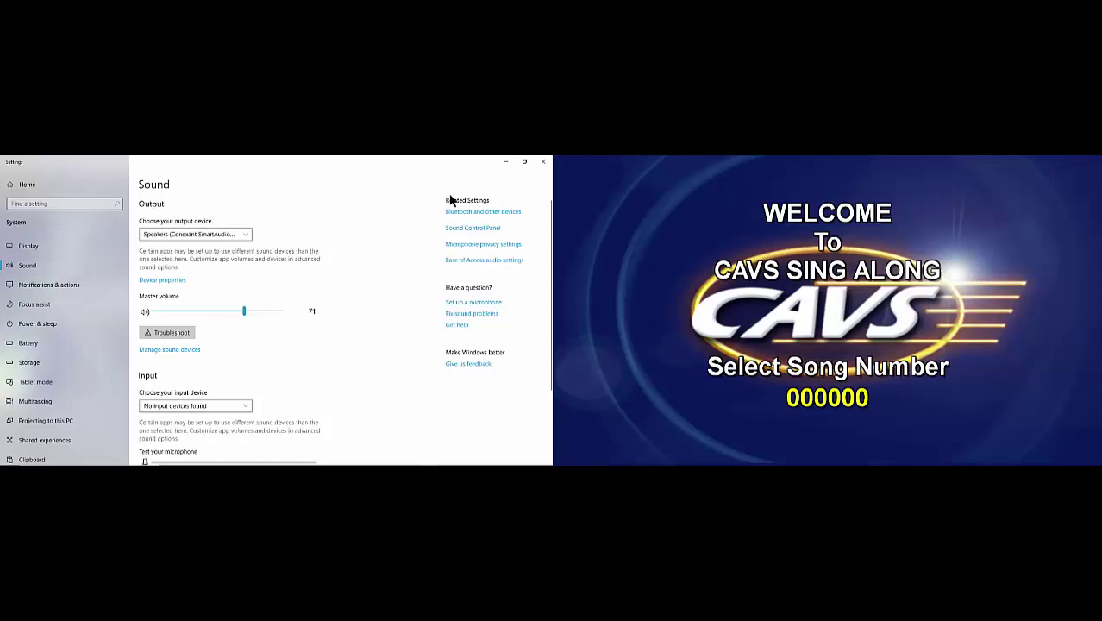
pyautogui.click(542, 163)
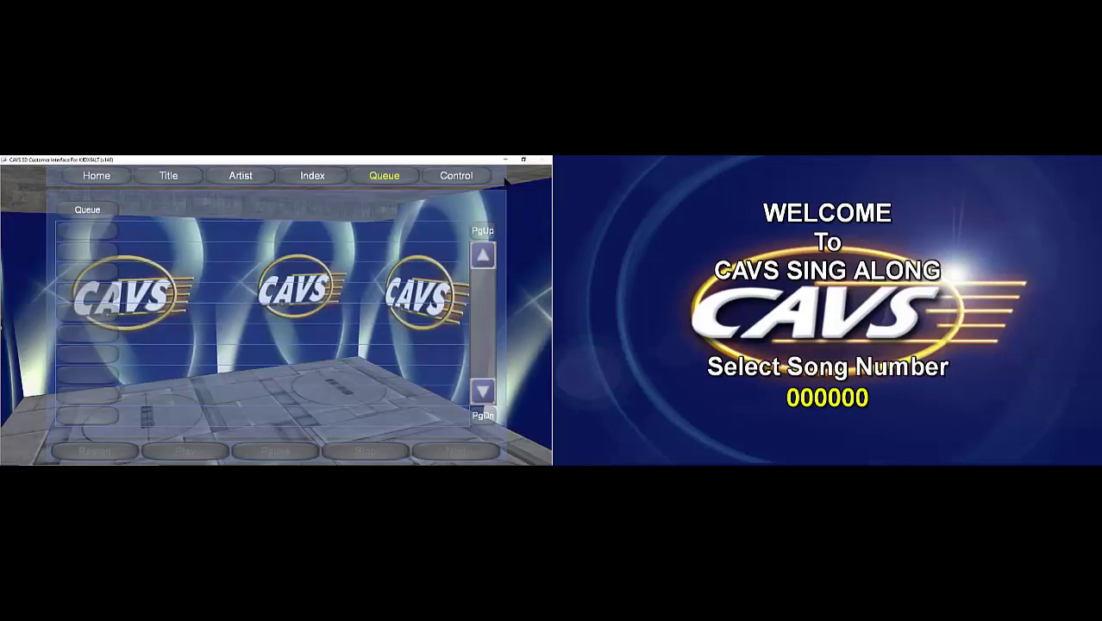
# Step: Reserve AIN'T NO MOUNTAIN HIGH ENOUGH from the title list again and start playing it
pyautogui.click(170, 177)
pyautogui.click(181, 231)
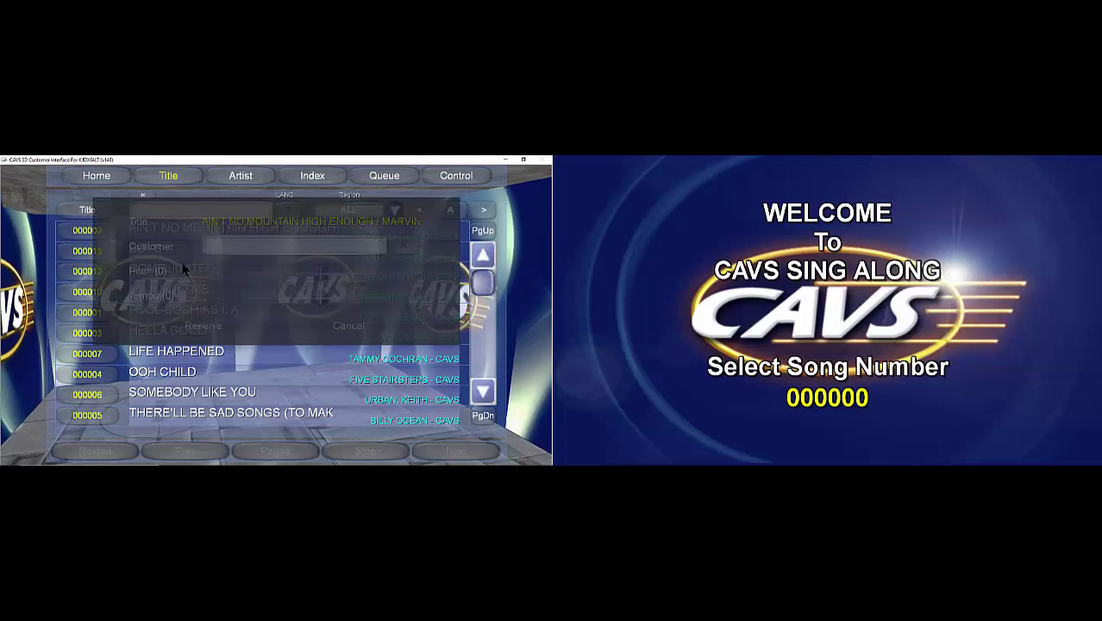
pyautogui.click(204, 322)
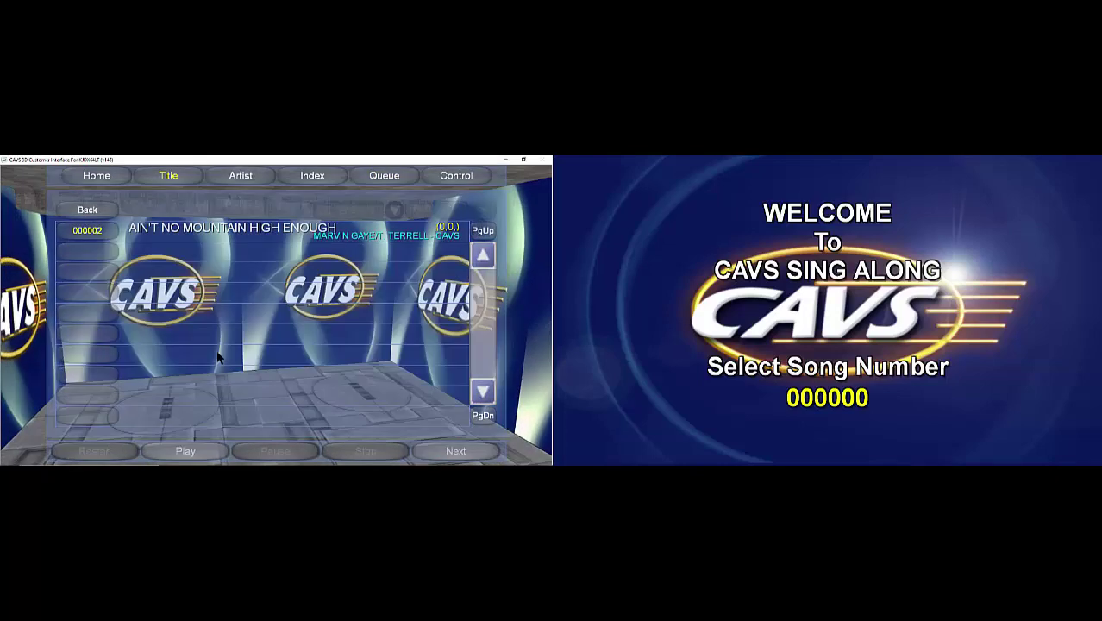
pyautogui.click(224, 452)
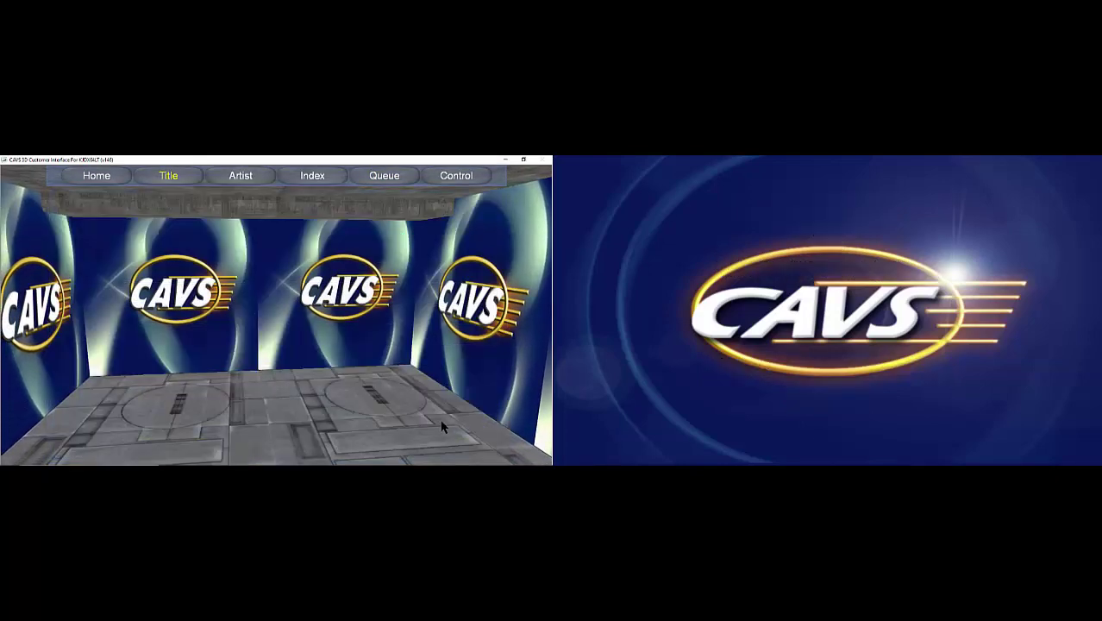